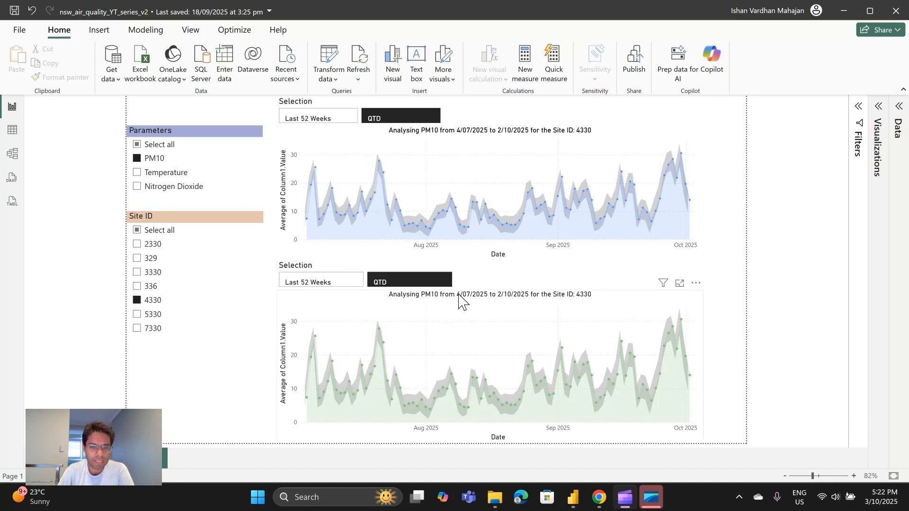
Open the full DAX formula of the Time slicers table through the Selection field of the lower slicer.
click(487, 282)
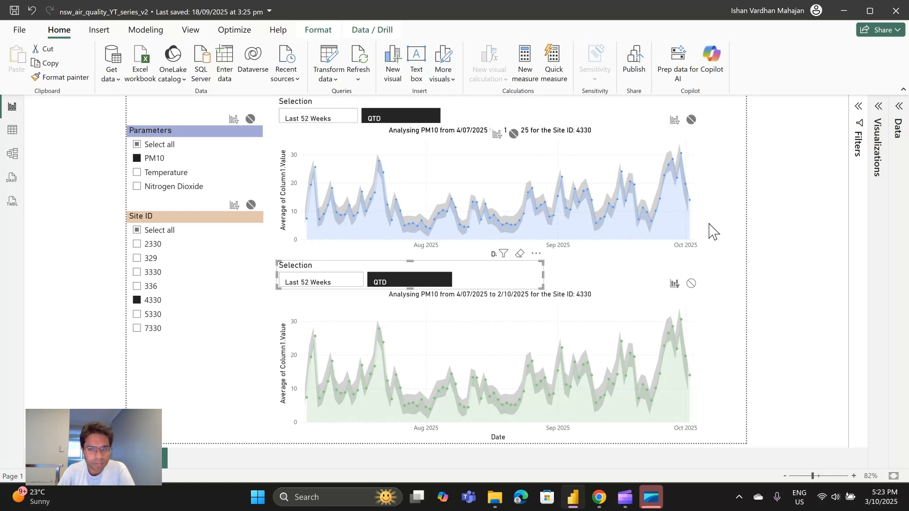
mouse_move(654, 179)
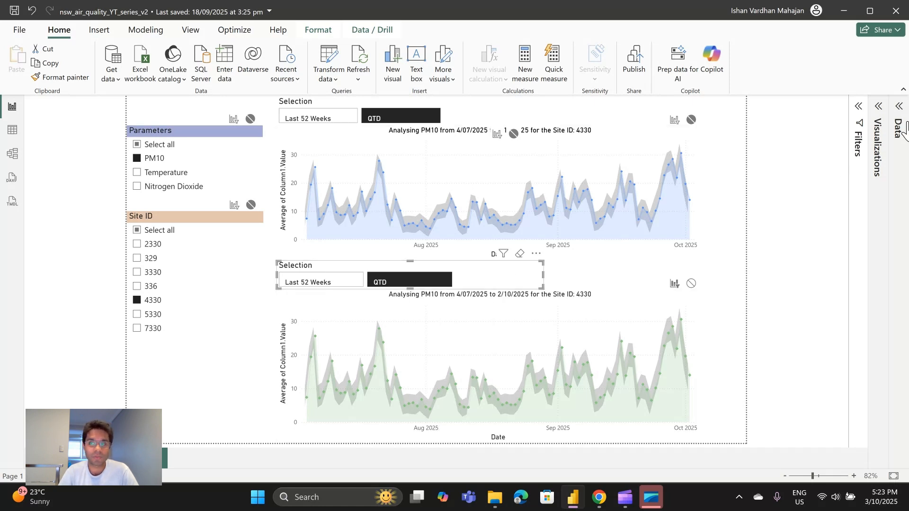
click(898, 111)
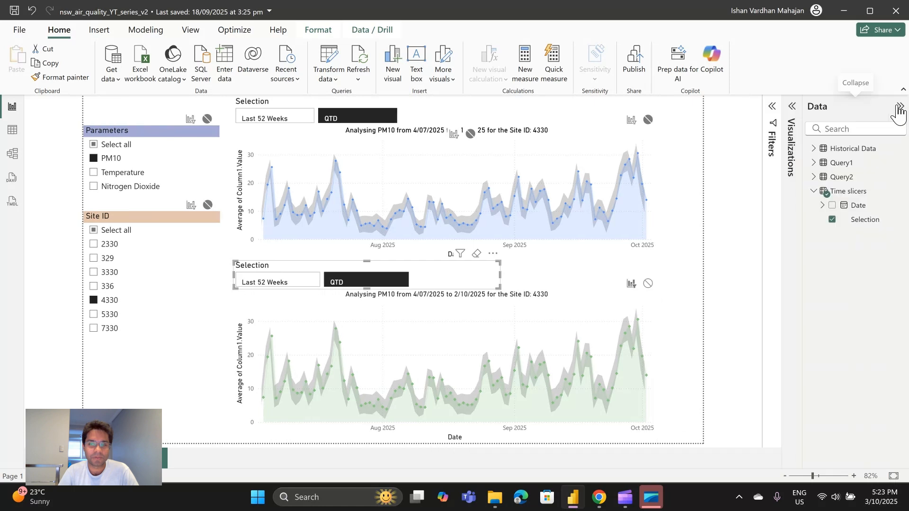
click(862, 223)
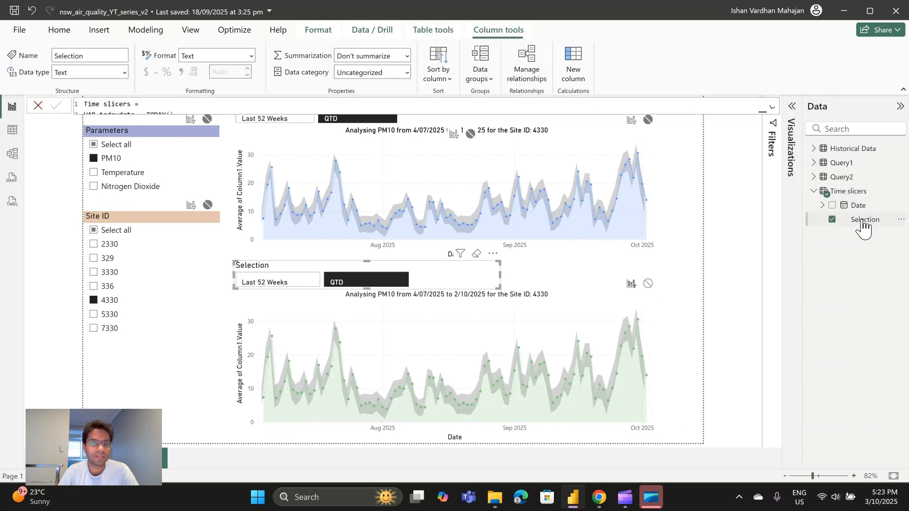
click(772, 104)
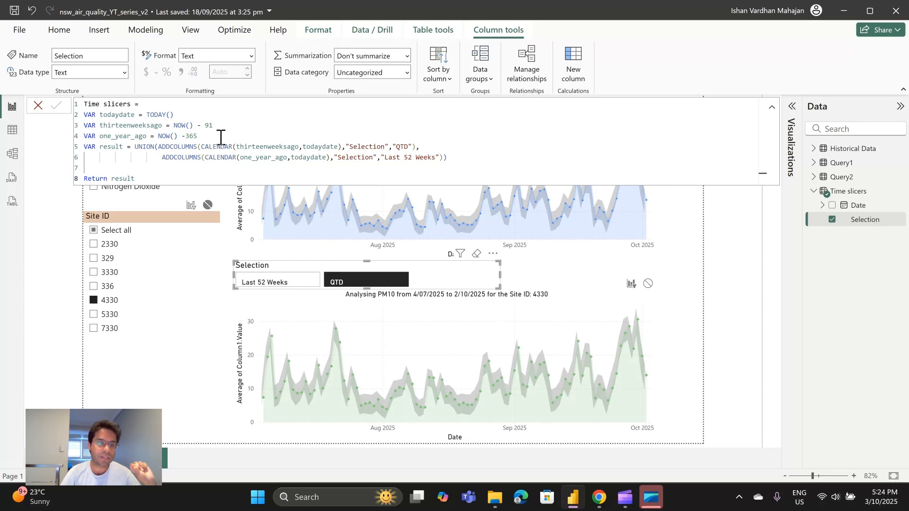
Add a variable named thirteen_weeks_last_year on a new line below one_year_ago in the Time slicers formula.
click(221, 137)
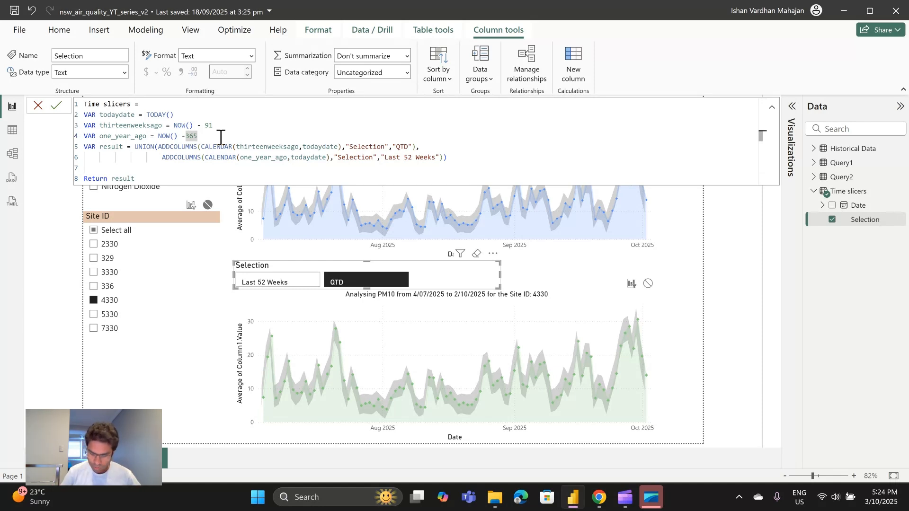
key(Return)
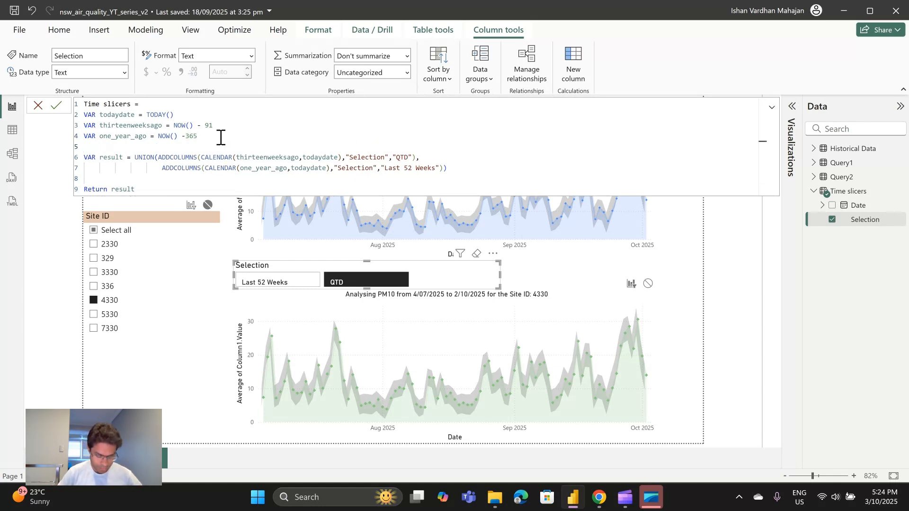
text(VAR)
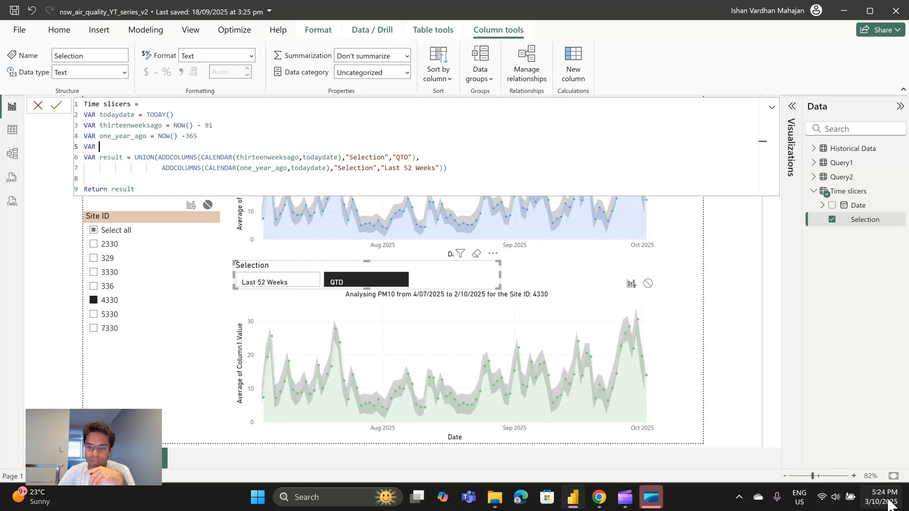
mouse_move(888, 505)
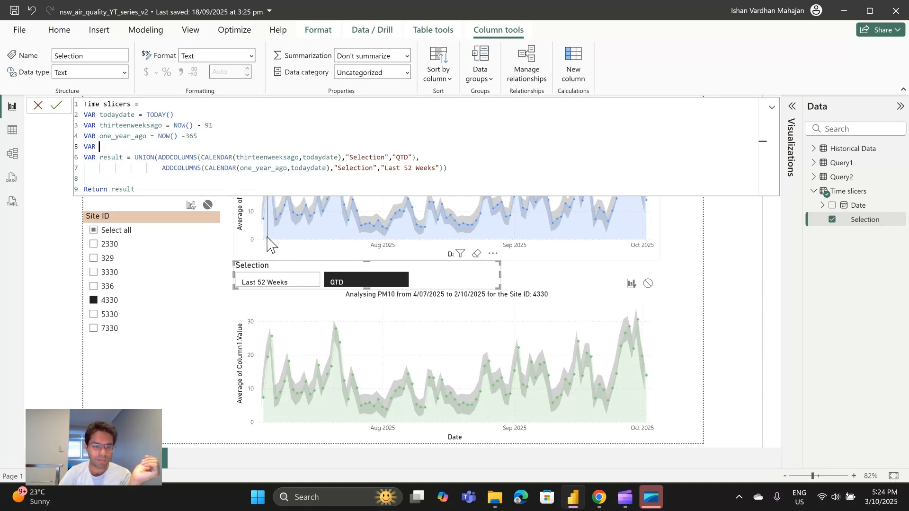
mouse_move(267, 243)
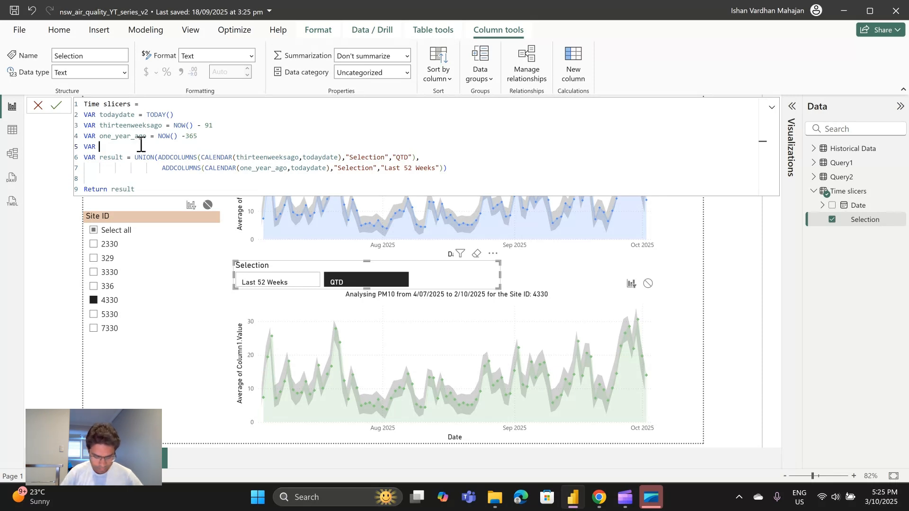
text(thi)
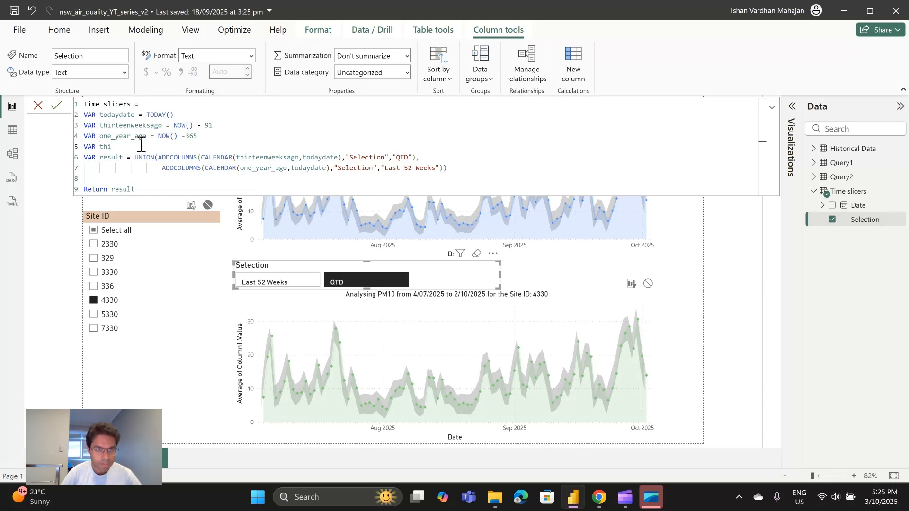
text(t)
key(BackSpace)
text(r)
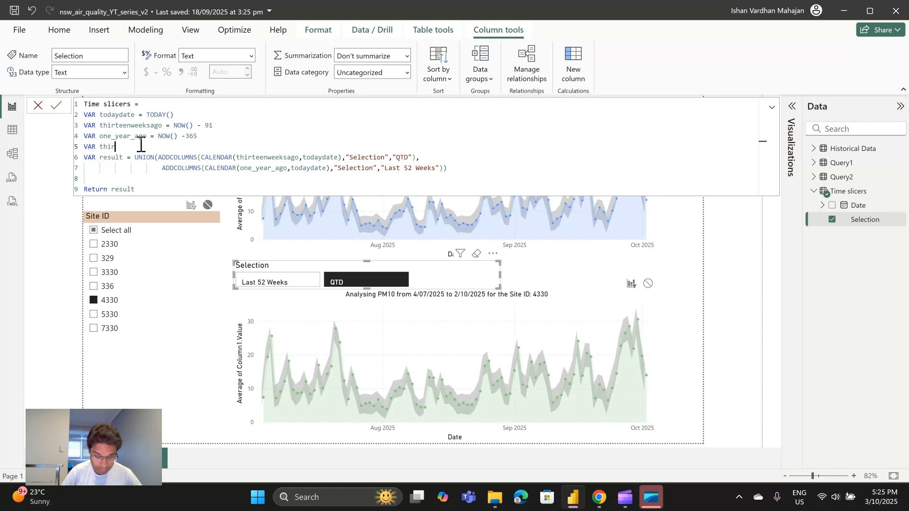
text(teen_weeks_)
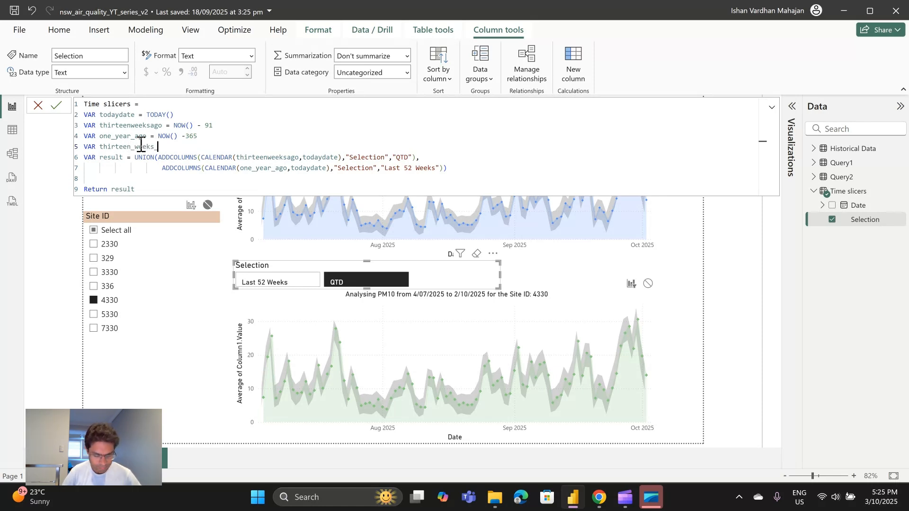
text(2024)
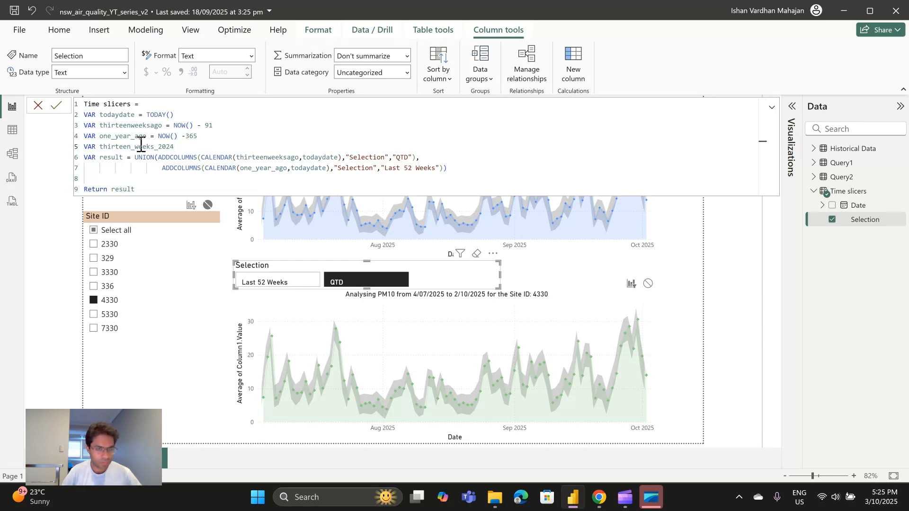
key(BackSpace)
key(BackSpace)
key(BackSpace)
key(BackSpace)
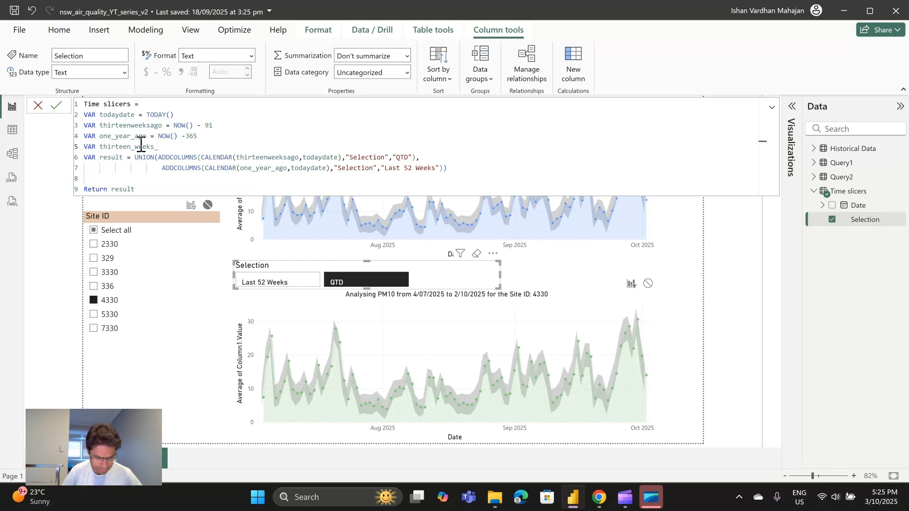
text(last_y)
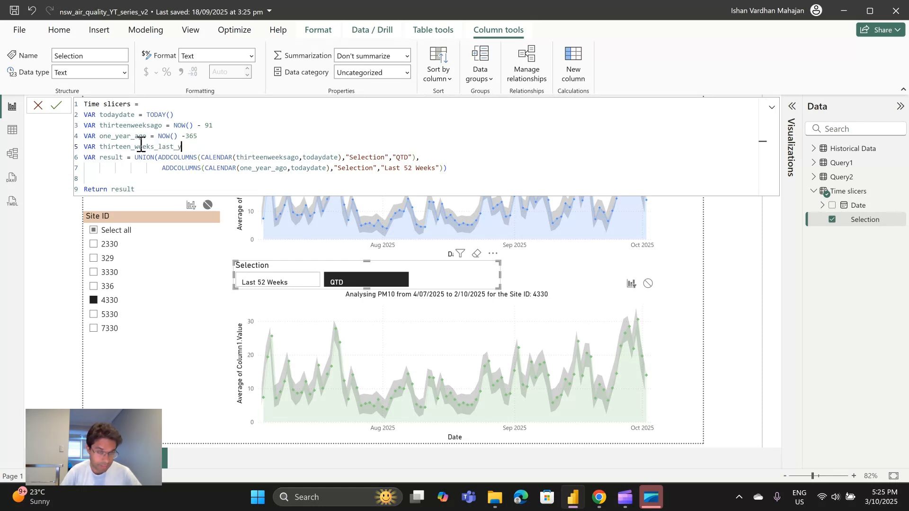
text(ear =)
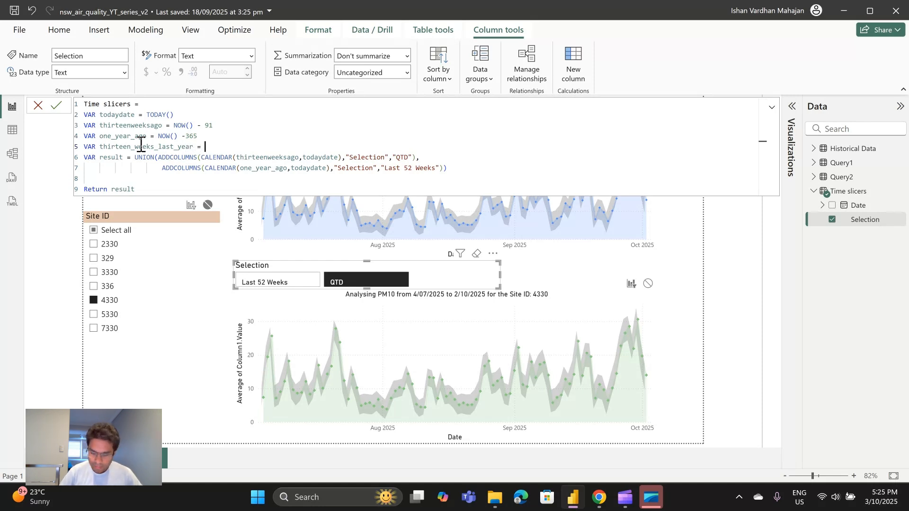
text( one)
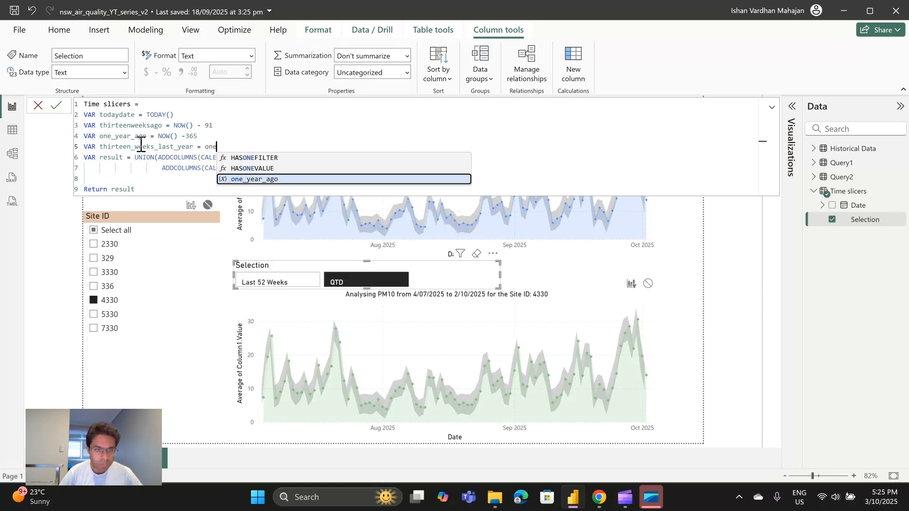
Define thirteen_weeks_last_year as one_year_ago - 91.
key(Tab)
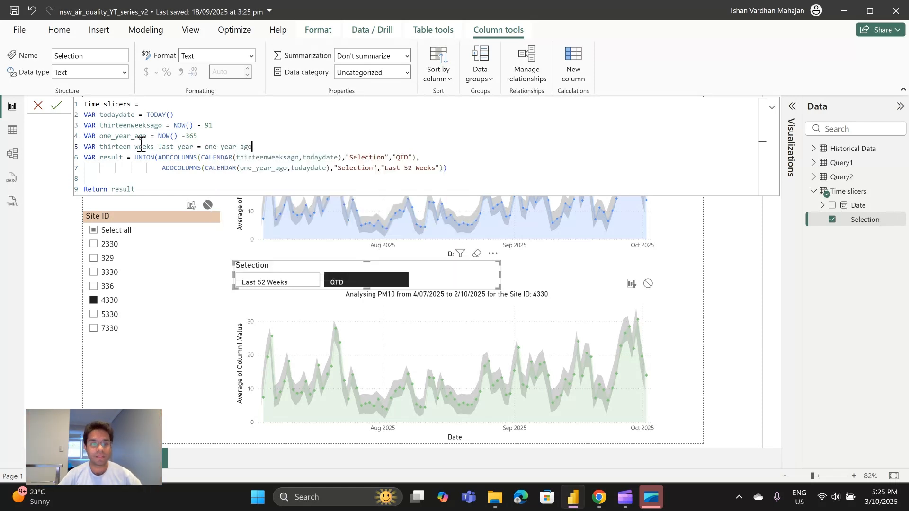
text(-)
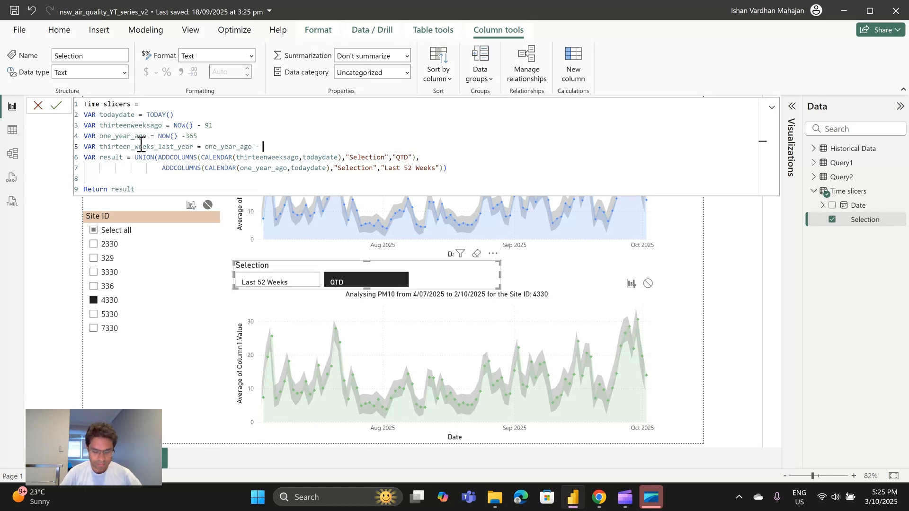
text( 91)
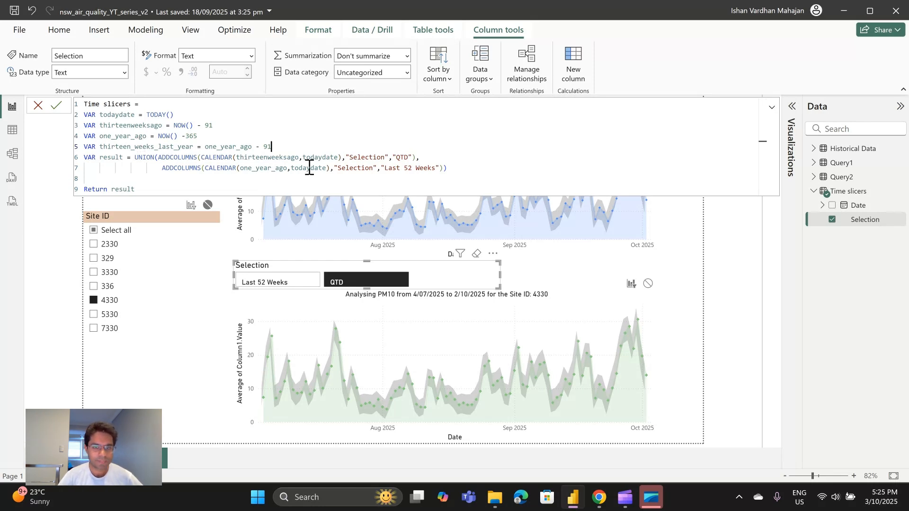
Duplicate the "Last 52 Weeks" ADDCOLUMNS expression on a new line as the third table of the UNION.
click(441, 169)
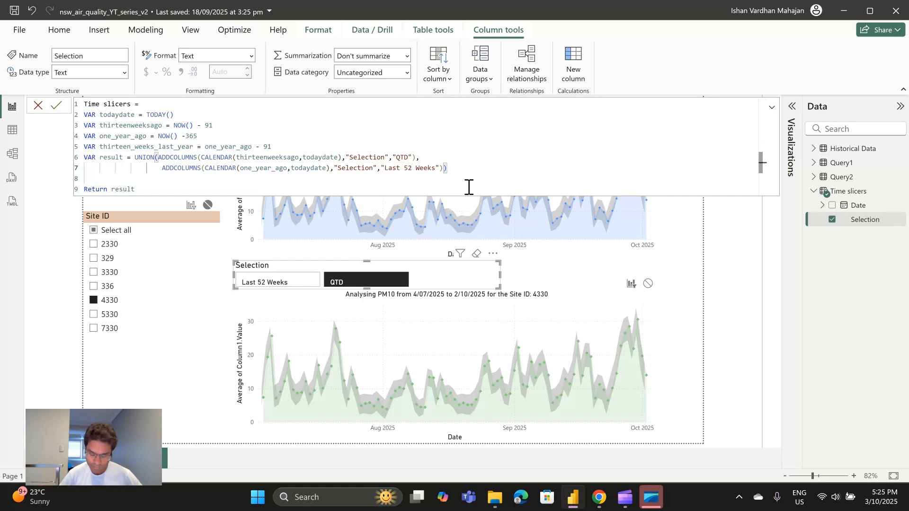
text(,)
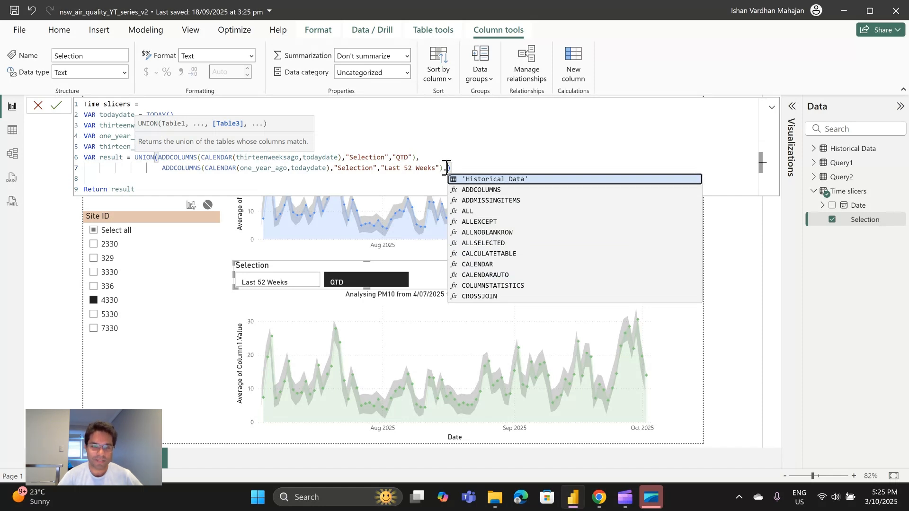
drag(446, 168, 161, 169)
key(ctrl+c)
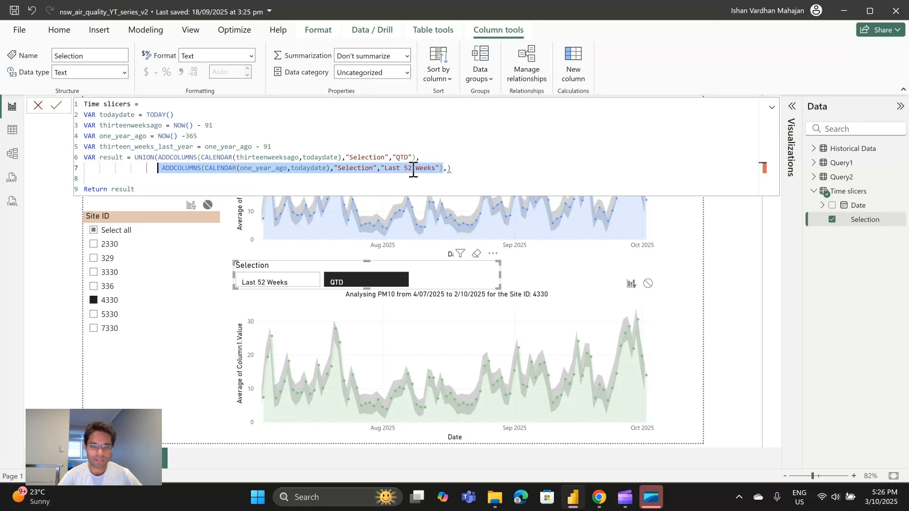
click(445, 169)
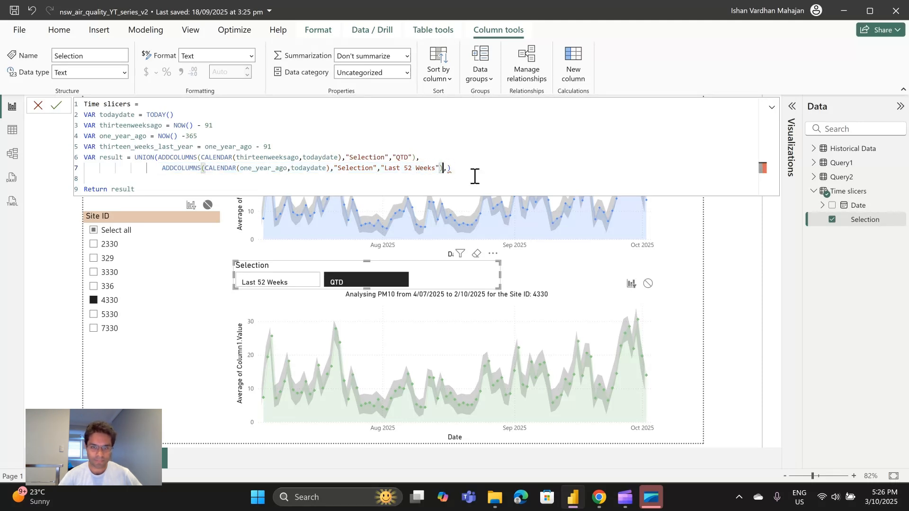
key(Return)
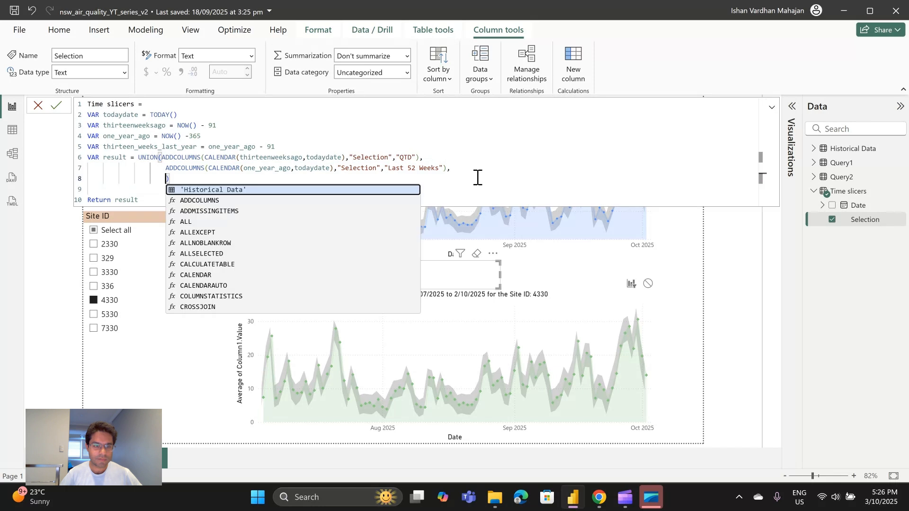
key(ctrl+v)
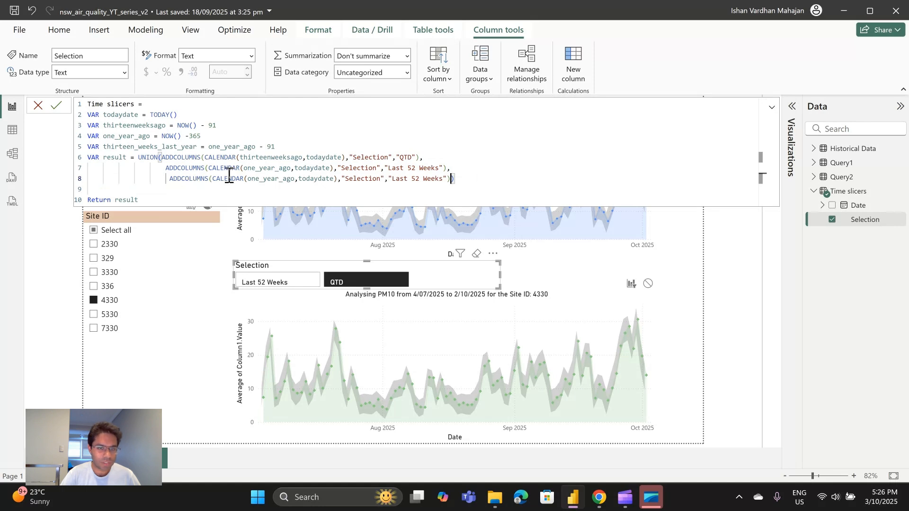
Replace the CALENDAR start date in the third ADDCOLUMNS expression with thirteen_weeks_last_year.
click(296, 180)
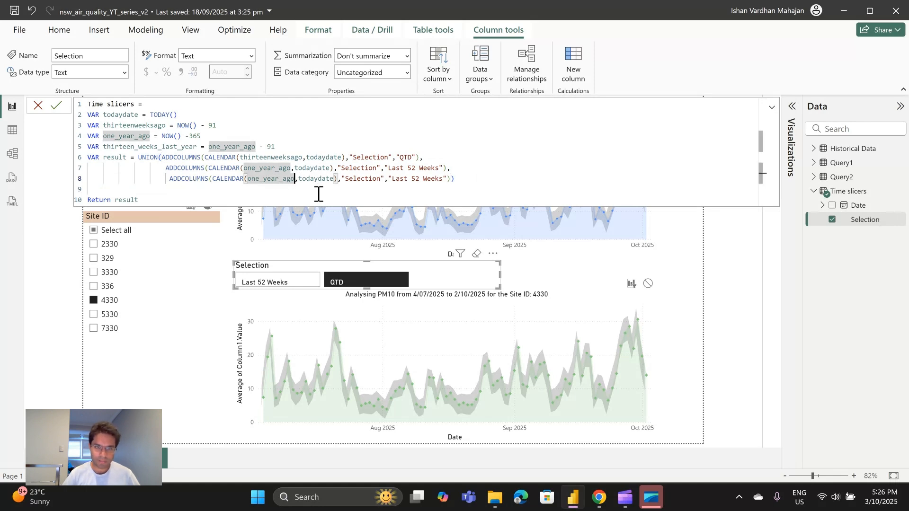
key(BackSpace)
key(BackSpace)
key(BackSpace)
key(BackSpace)
key(BackSpace)
key(BackSpace)
key(BackSpace)
key(BackSpace)
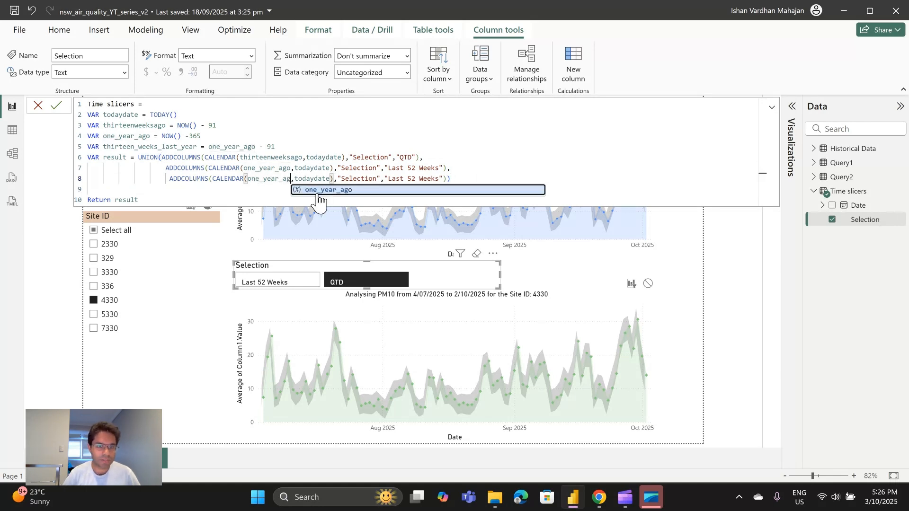
key(BackSpace)
key(BackSpace)
key(BackSpace)
key(BackSpace)
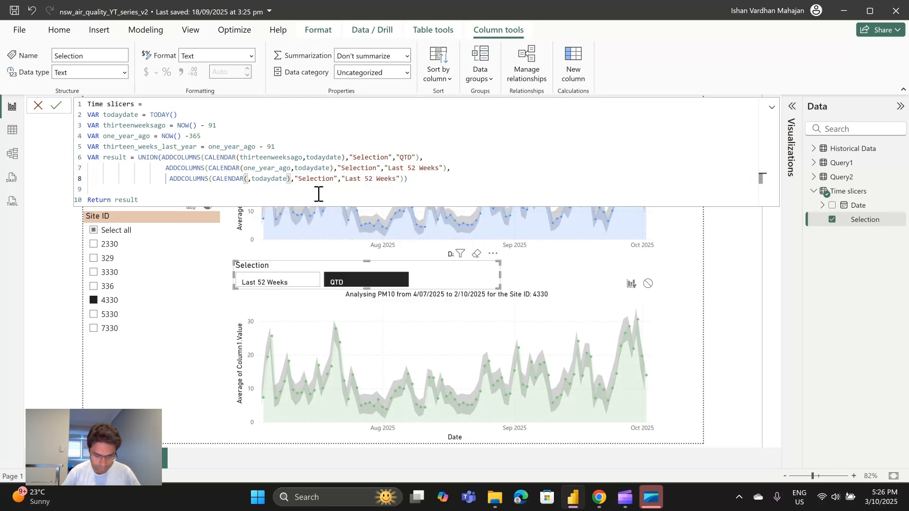
text(thi)
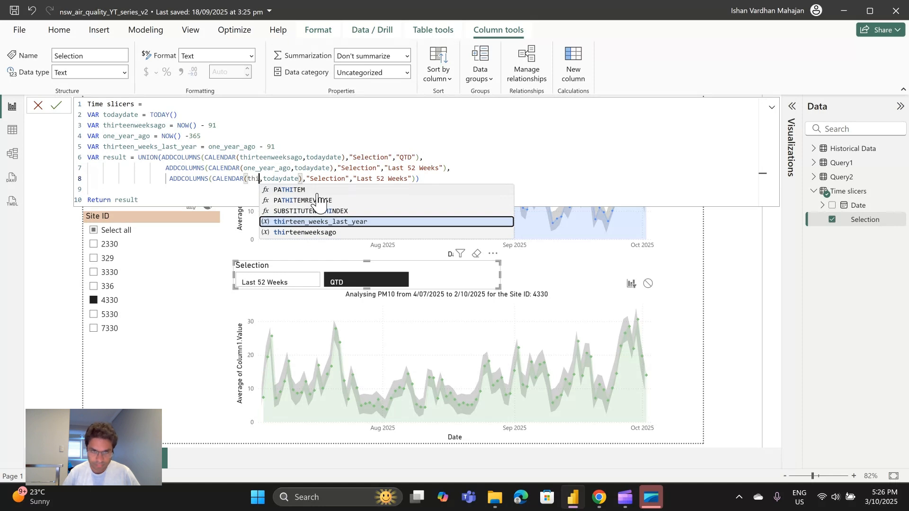
key(Tab)
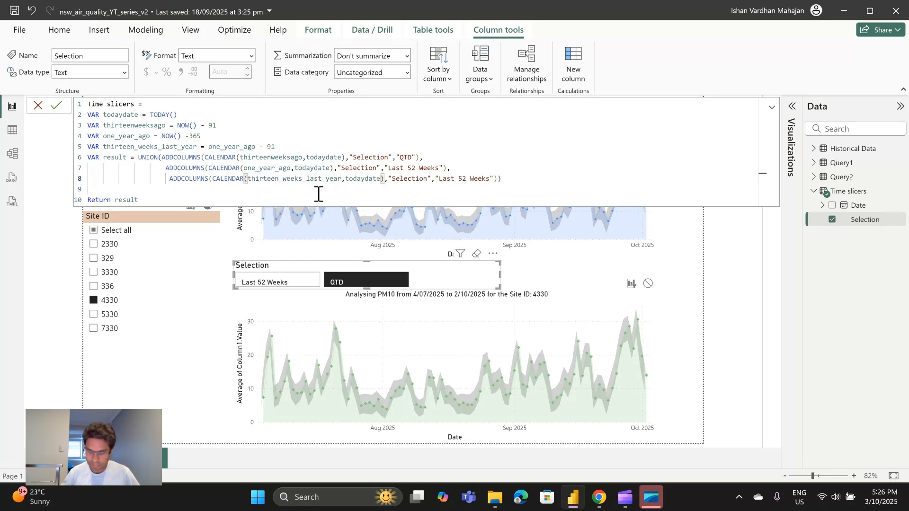
Replace the CALENDAR end date in the third ADDCOLUMNS expression with one_year_ago.
key(Right)
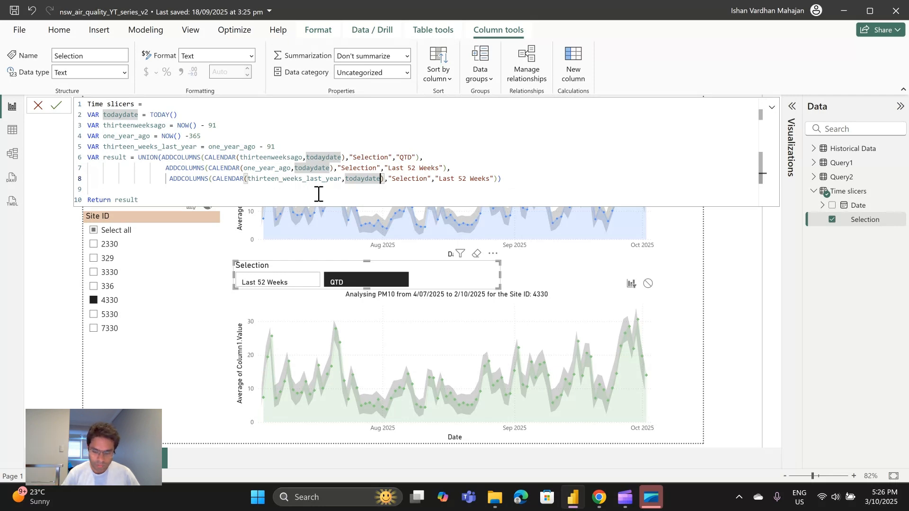
key(BackSpace)
key(BackSpace)
key(BackSpace)
key(BackSpace)
key(BackSpace)
key(BackSpace)
key(BackSpace)
key(BackSpace)
key(BackSpace)
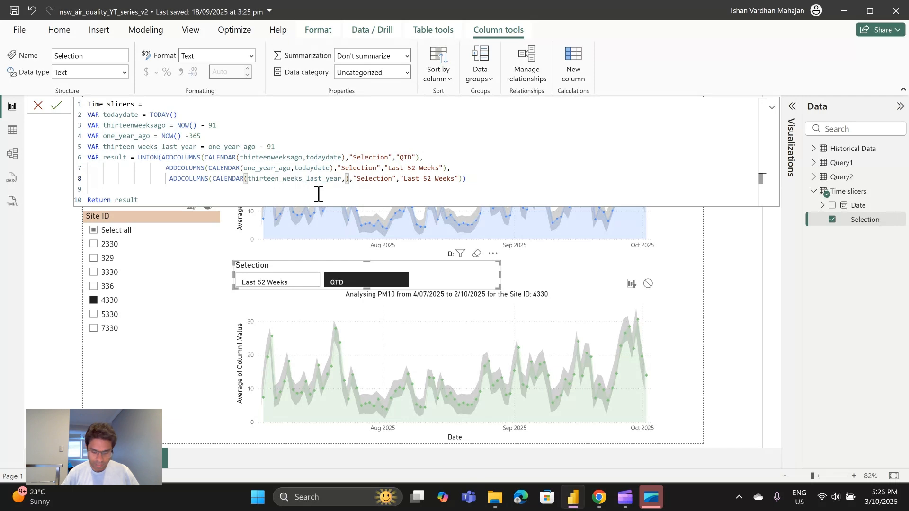
text(on)
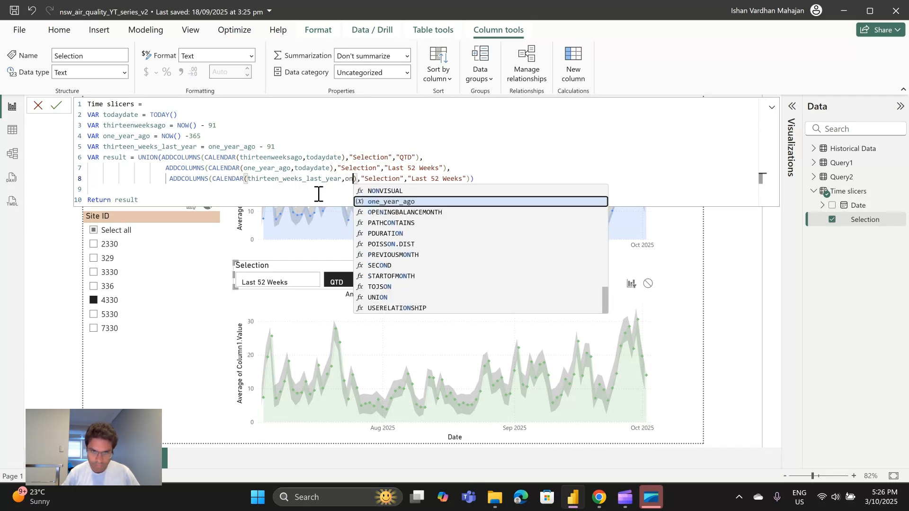
key(Tab)
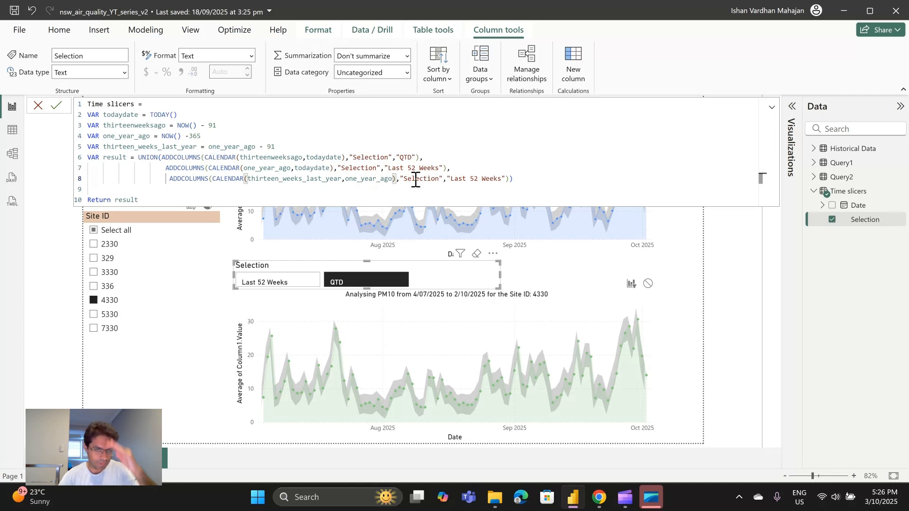
Change the third ADDCOLUMNS selection label to "QTD-1", commit the Time slicers formula and collapse the formula editor.
click(503, 181)
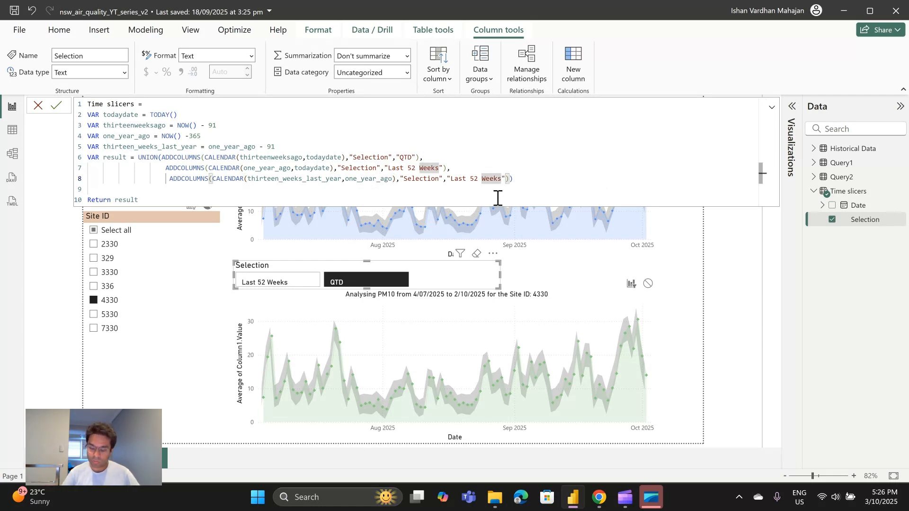
key(BackSpace)
key(BackSpace)
key(BackSpace)
key(BackSpace)
key(BackSpace)
key(BackSpace)
key(BackSpace)
key(BackSpace)
key(BackSpace)
key(BackSpace)
key(BackSpace)
key(BackSpace)
key(BackSpace)
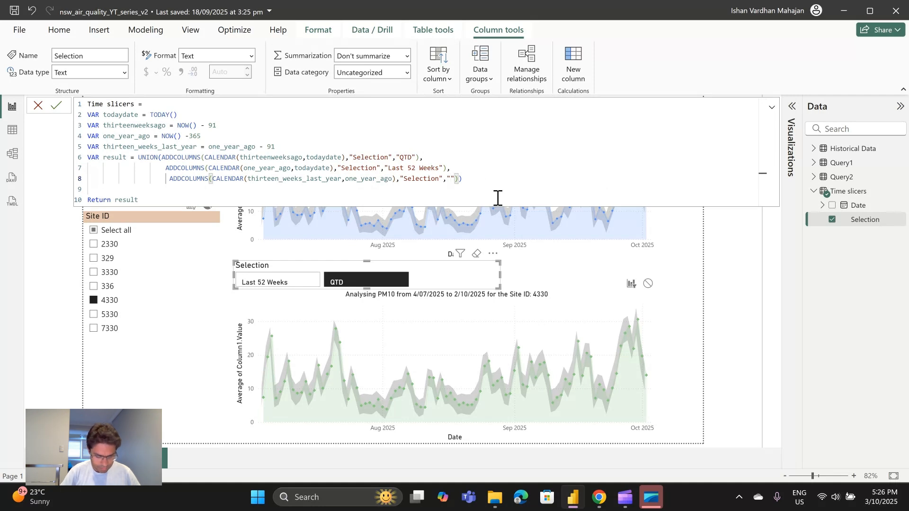
text(QTD)
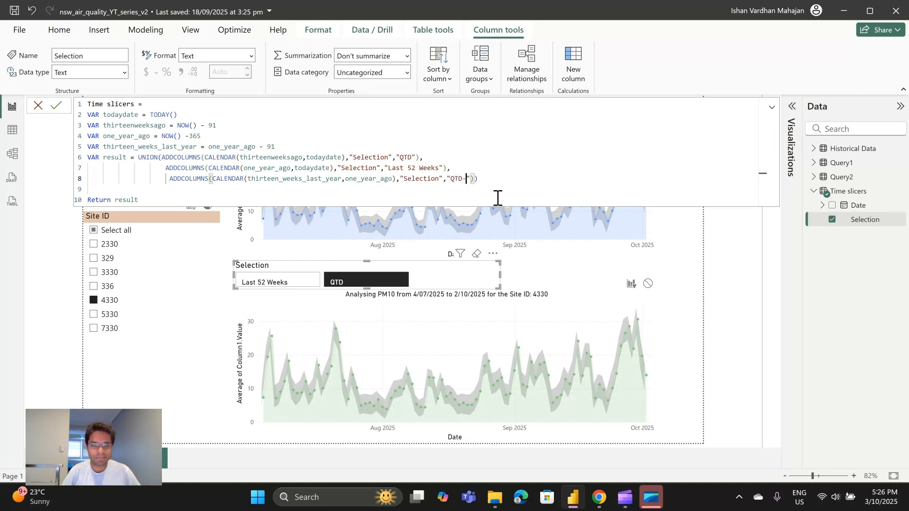
text(-1)
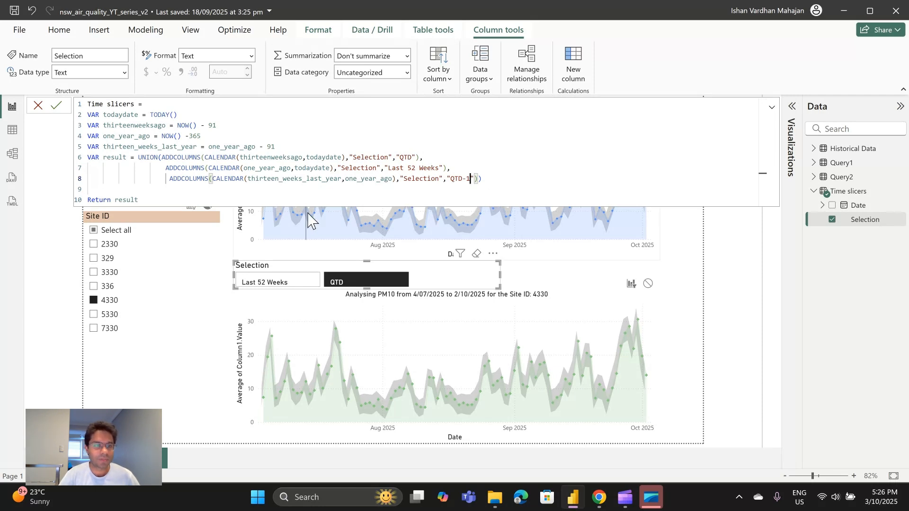
click(57, 106)
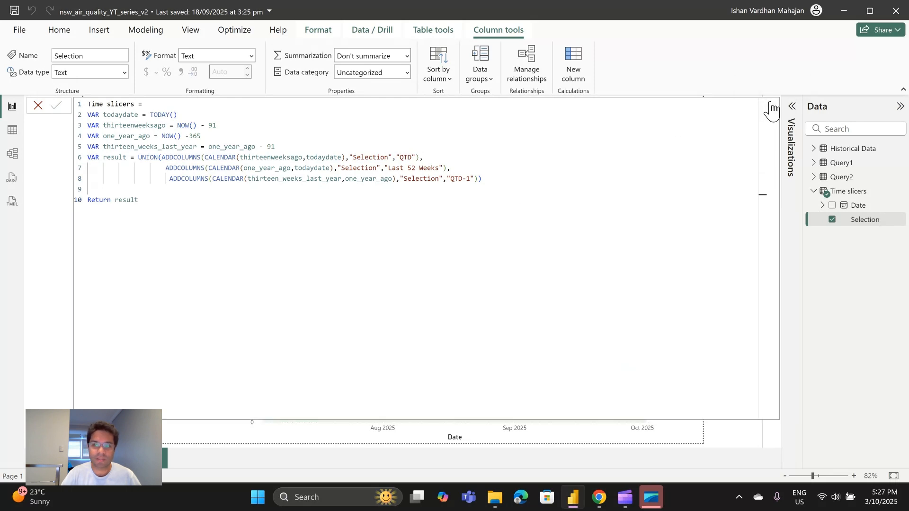
click(769, 108)
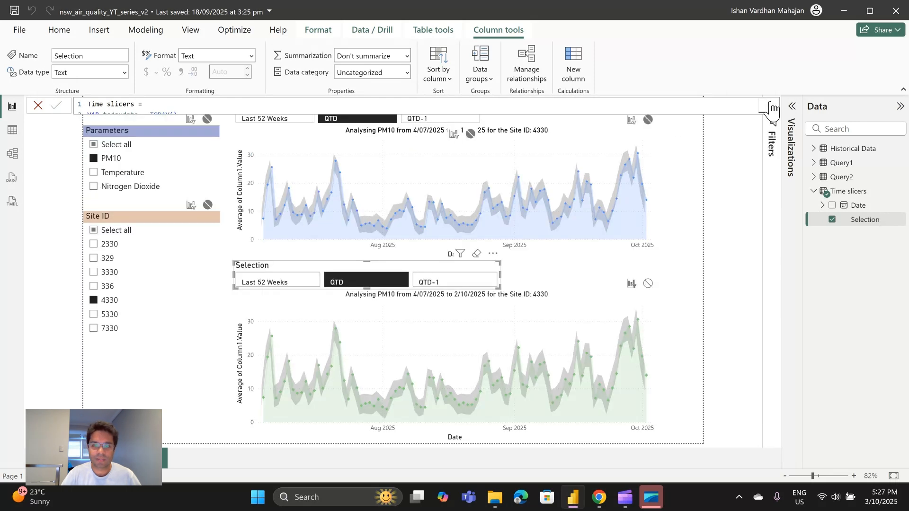
Set the green chart's Selection slicer to QTD-1 and compare its date range with the blue chart's.
click(466, 282)
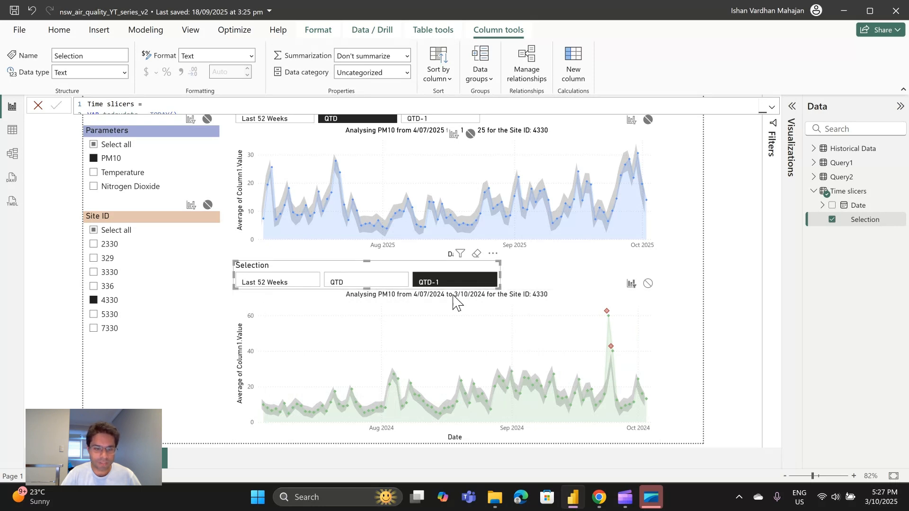
mouse_move(263, 421)
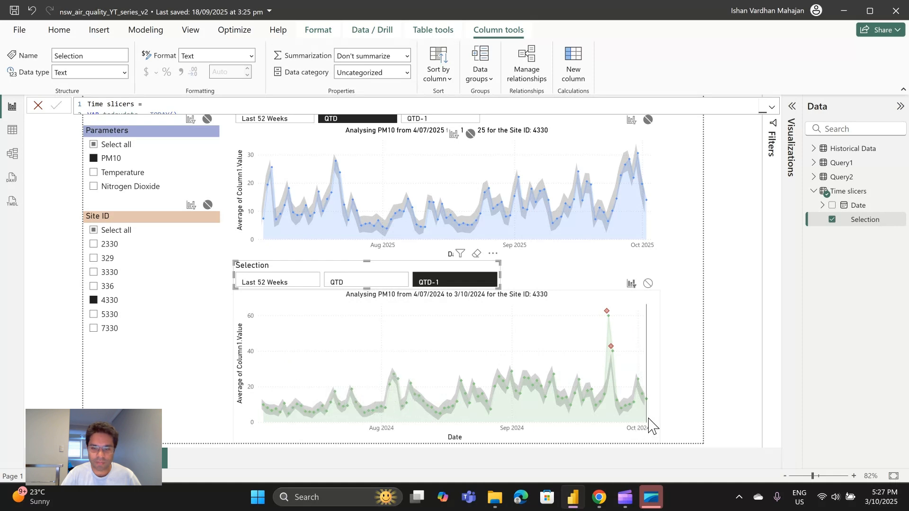
mouse_move(648, 418)
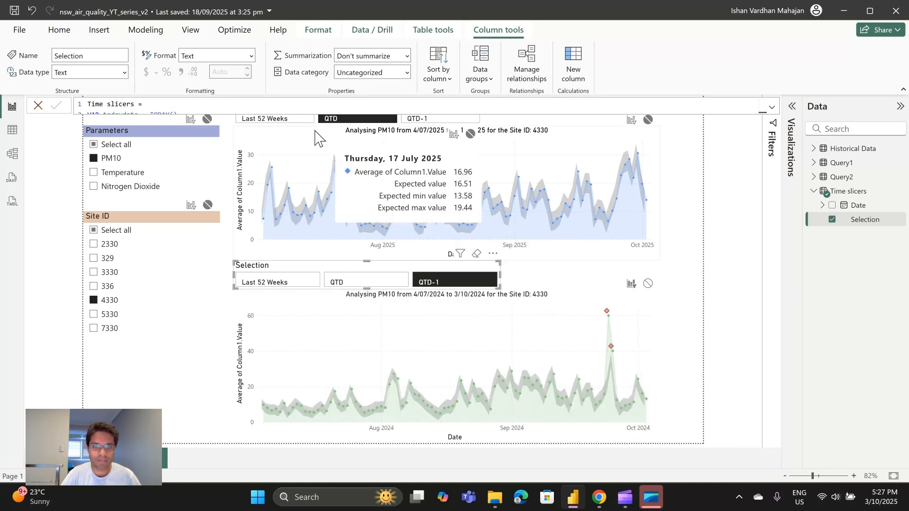
click(690, 233)
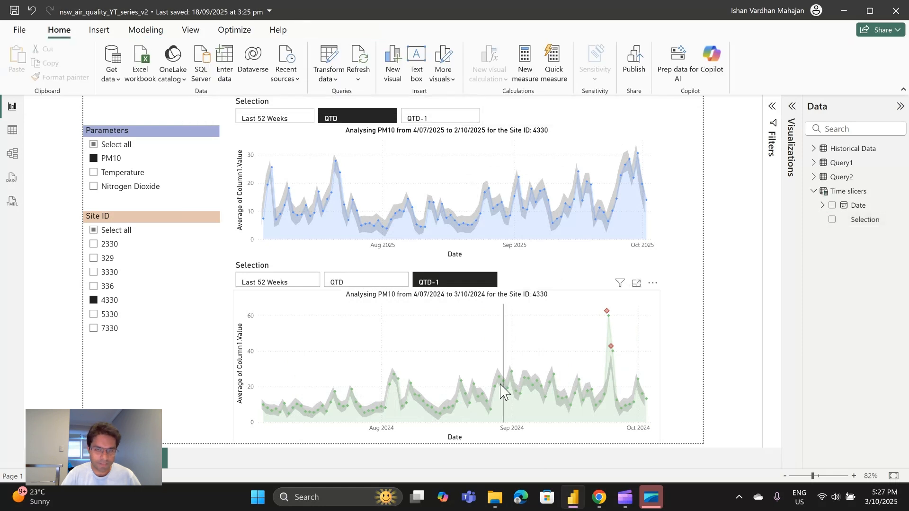
mouse_move(365, 219)
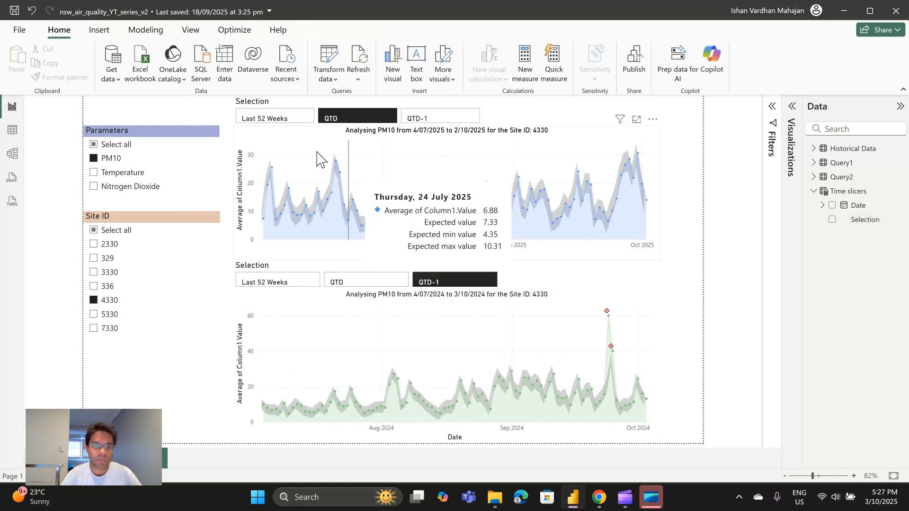
Filter the blue chart's Selection slicer to offer every option except QTD-1.
click(319, 109)
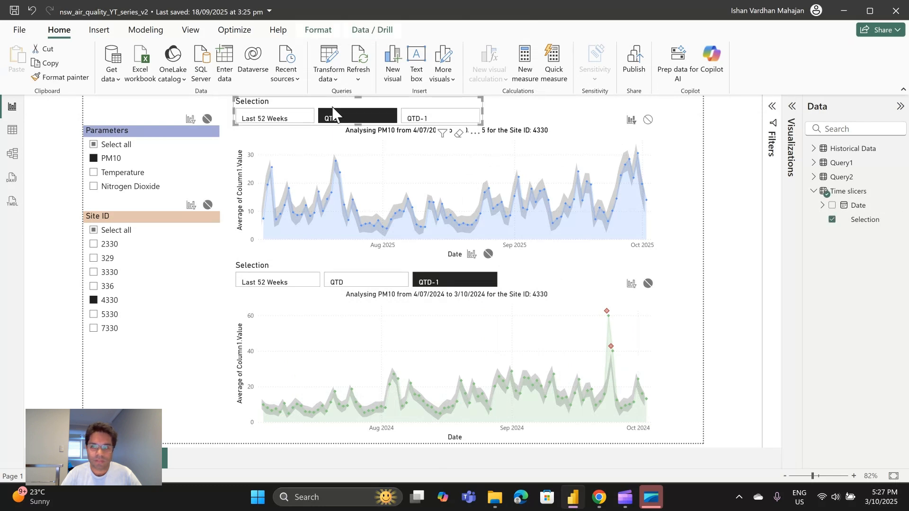
click(777, 109)
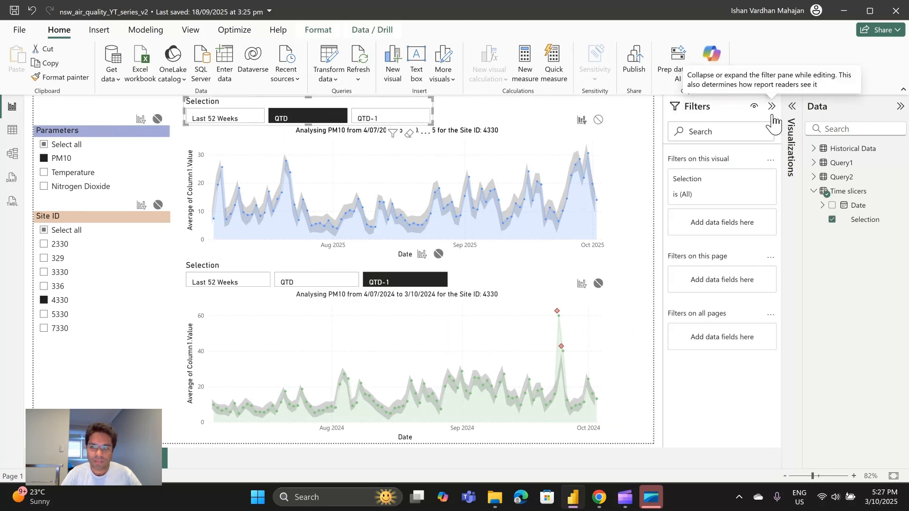
click(746, 183)
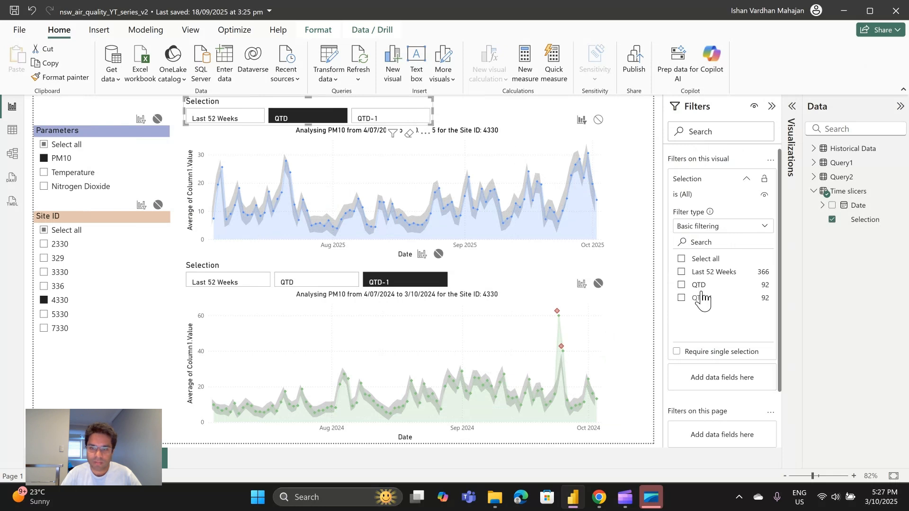
click(699, 259)
click(705, 299)
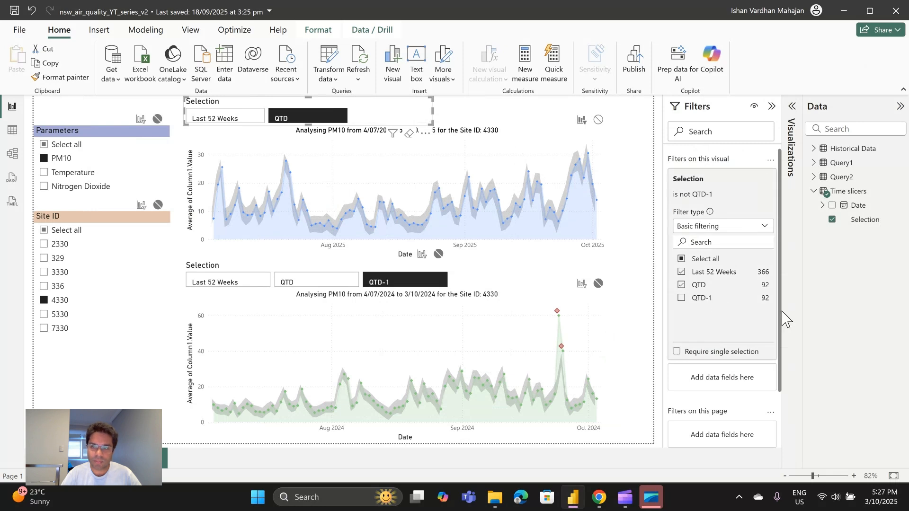
click(712, 113)
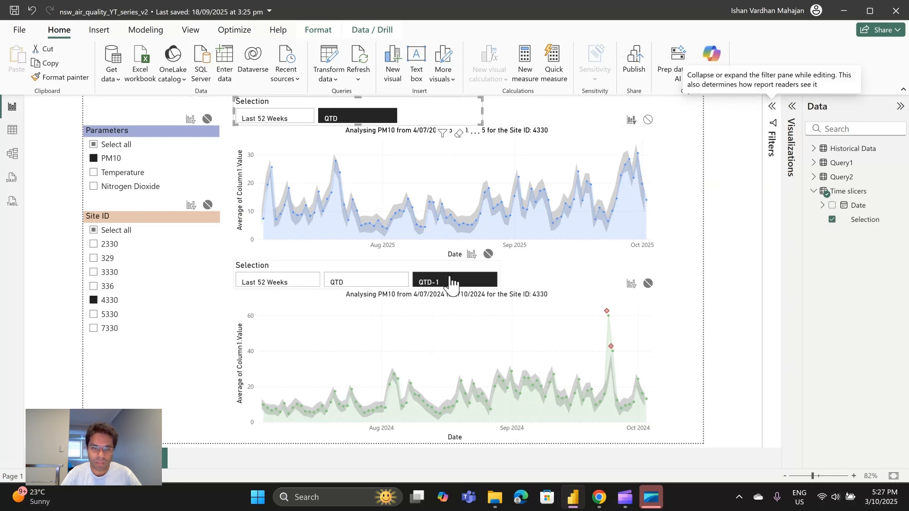
Filter the green chart's Selection slicer to offer only QTD-1, and collapse the filter and data panes to widen the report view.
click(450, 273)
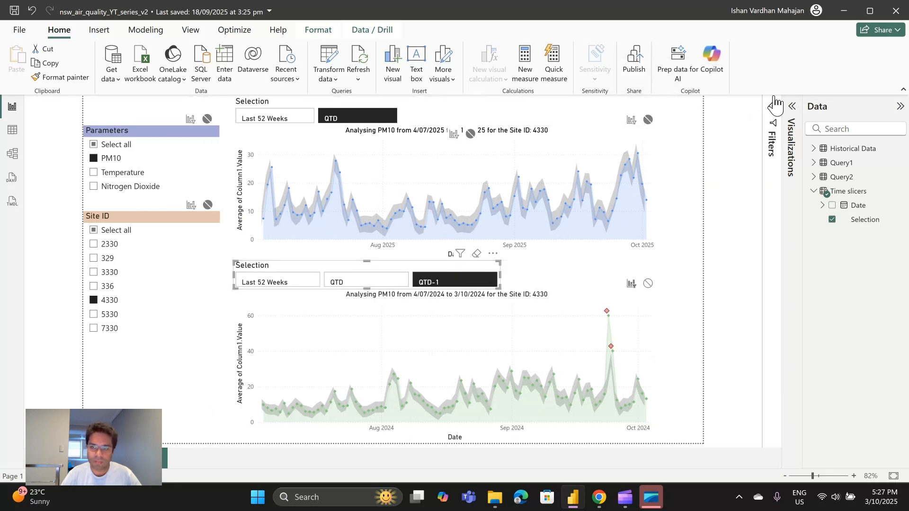
click(772, 109)
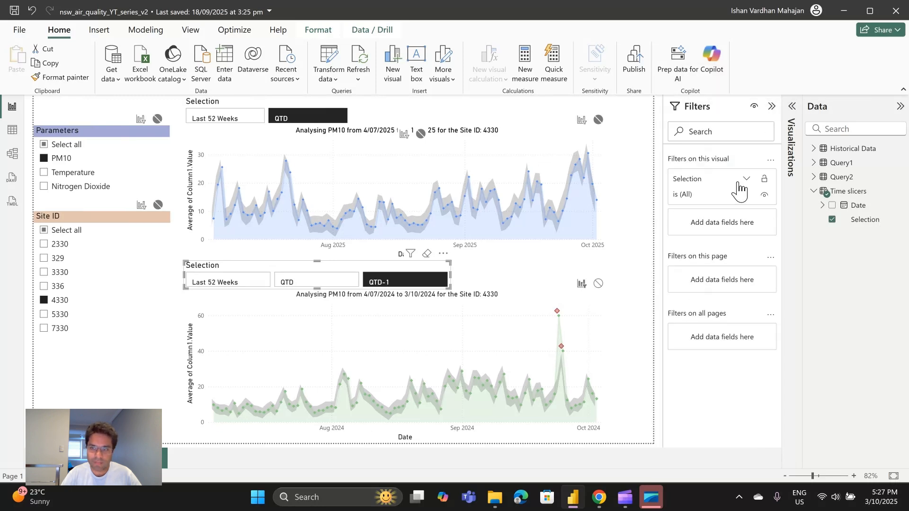
click(743, 180)
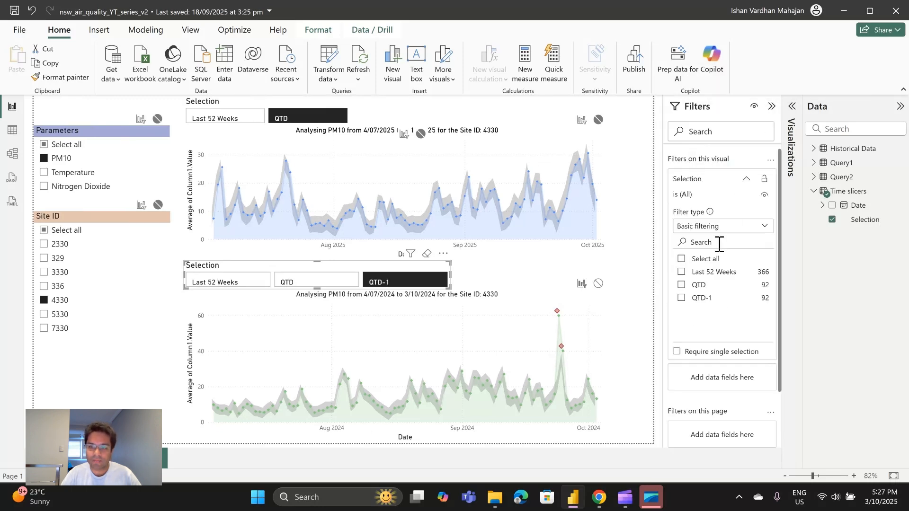
click(703, 298)
click(771, 106)
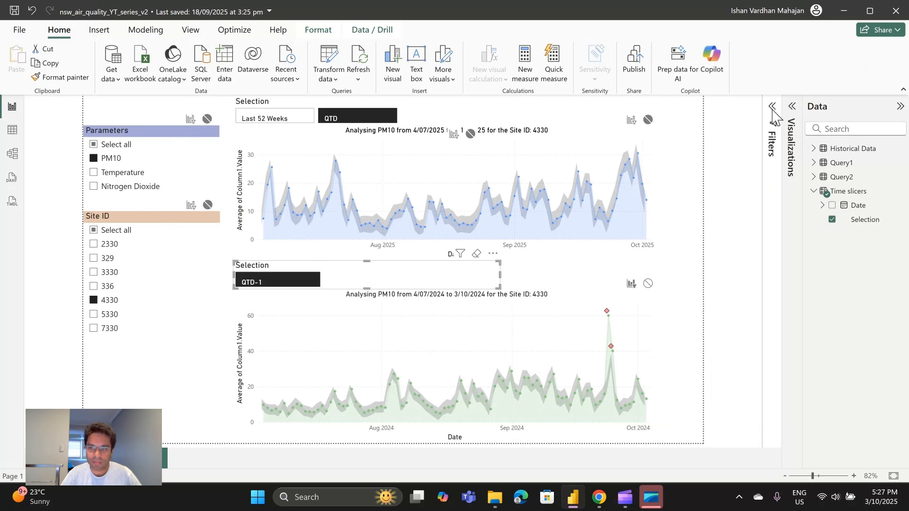
click(822, 112)
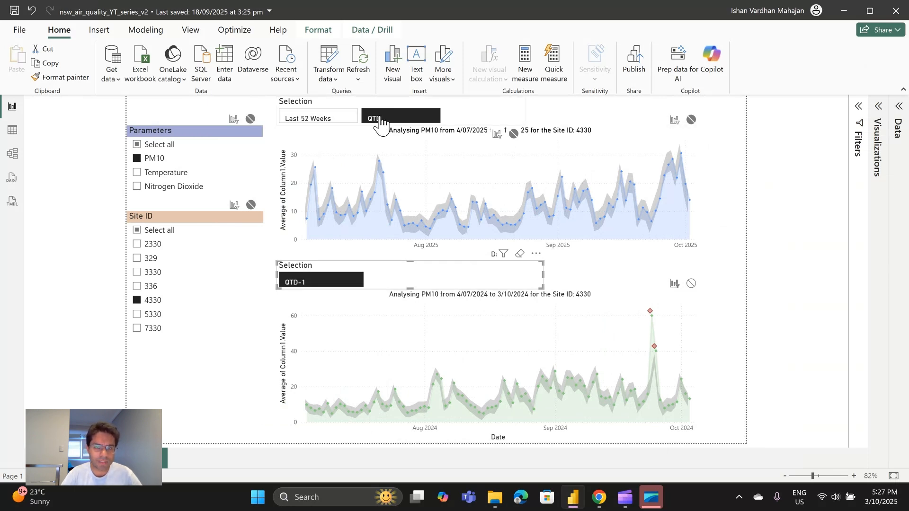
Switch the report to Site ID 329 and add Temperature to the selected parameters for both charts.
click(398, 99)
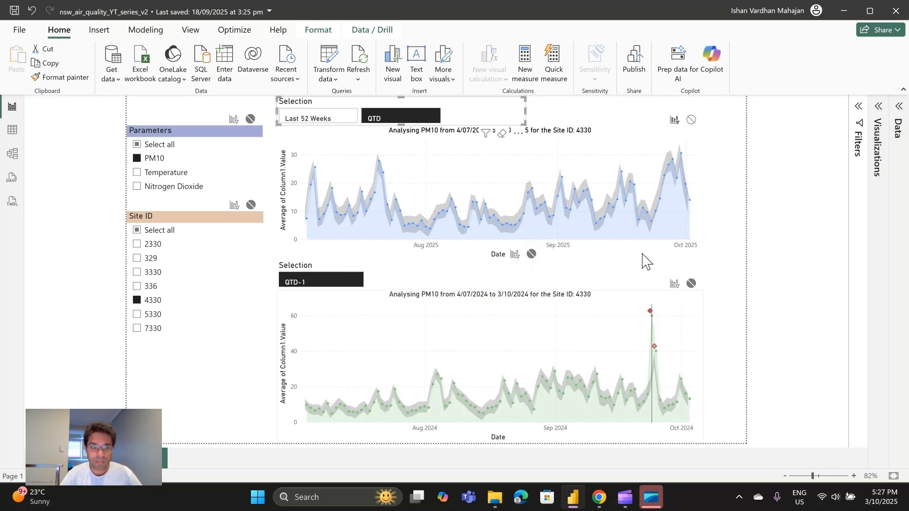
click(137, 260)
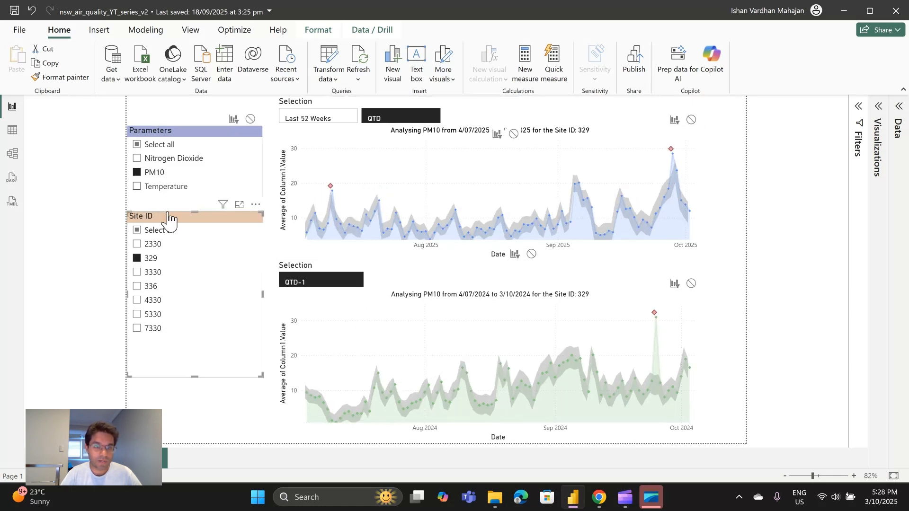
ctrl+click(163, 187)
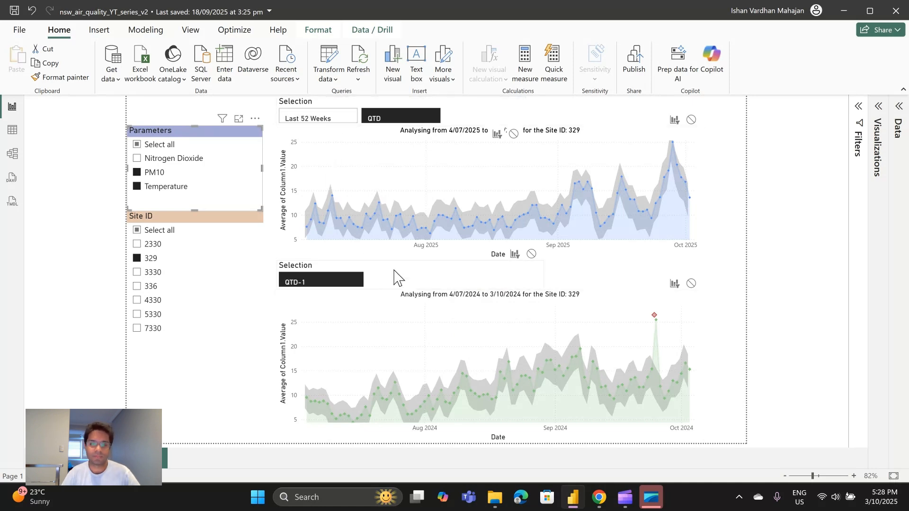
mouse_move(436, 243)
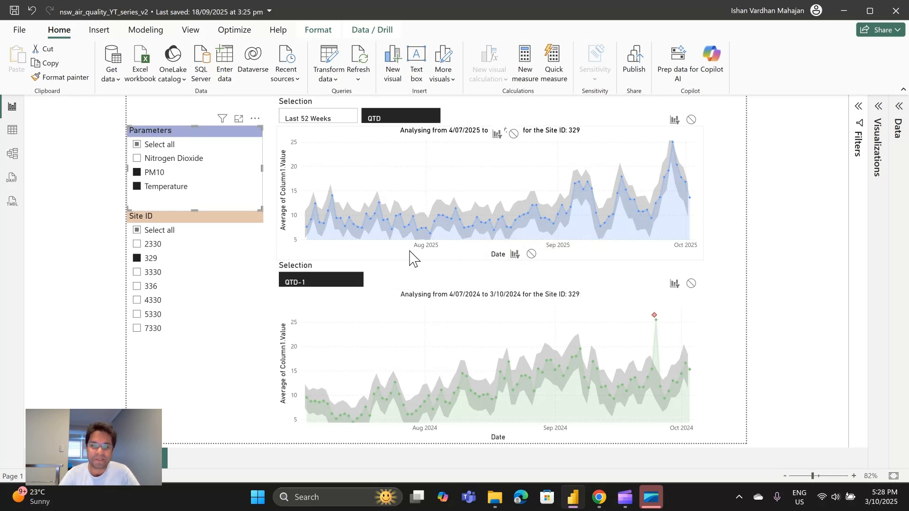
click(431, 276)
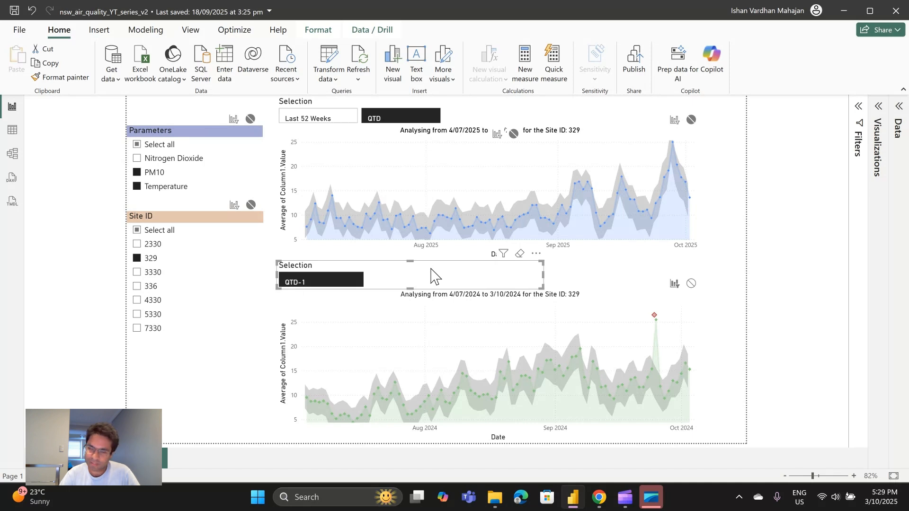